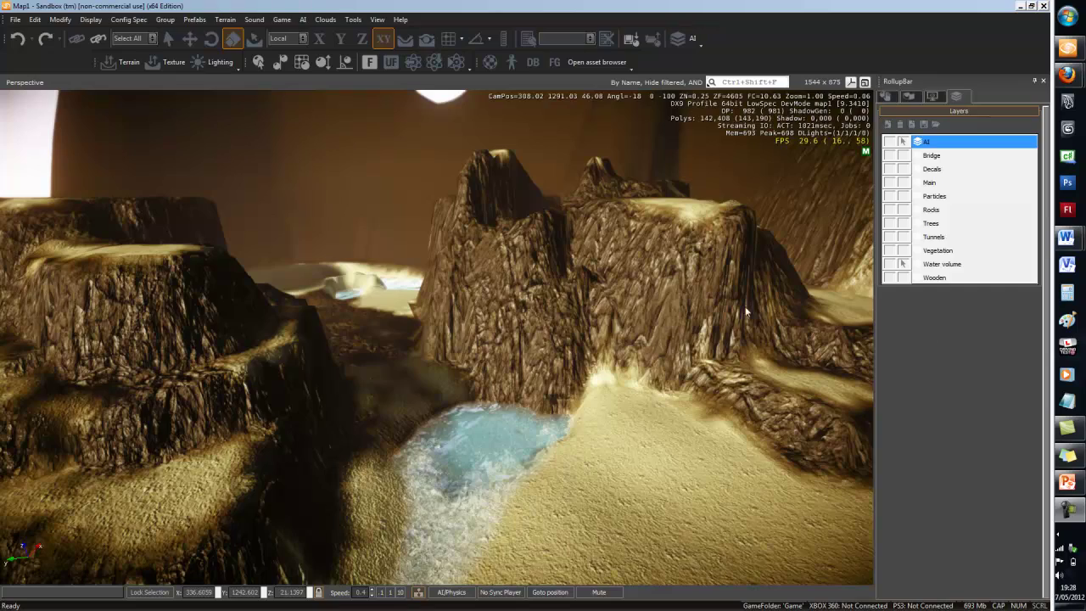
# Step: Orbit the camera over the sandy stream bank, then tilt back toward the sea
pyautogui.moveTo(746, 314); pyautogui.dragTo(647, 301, button='right')
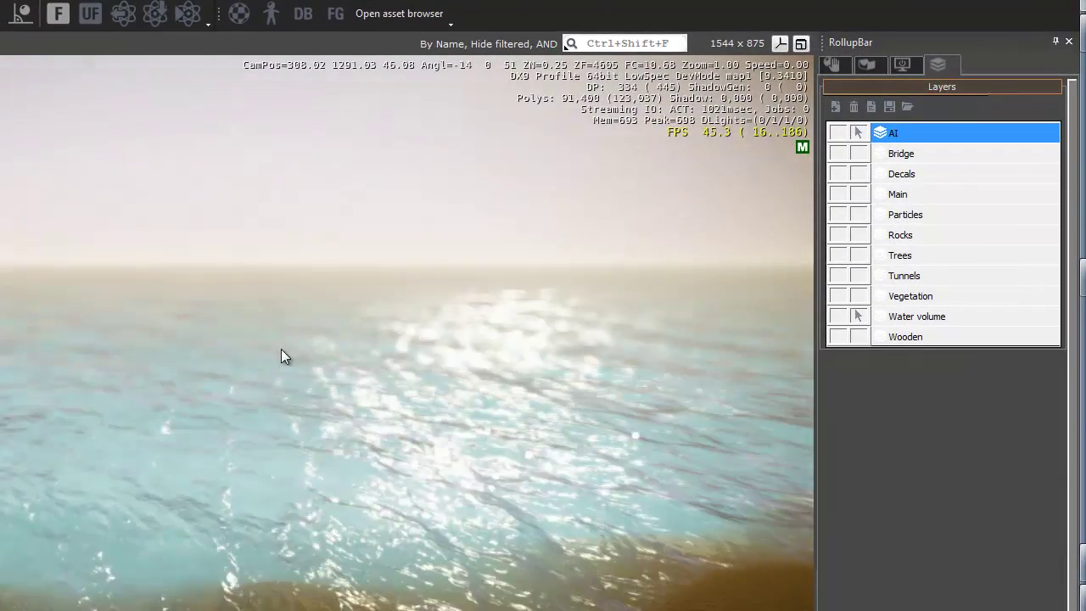
pyautogui.moveTo(281, 349); pyautogui.dragTo(272, 357, button='right')
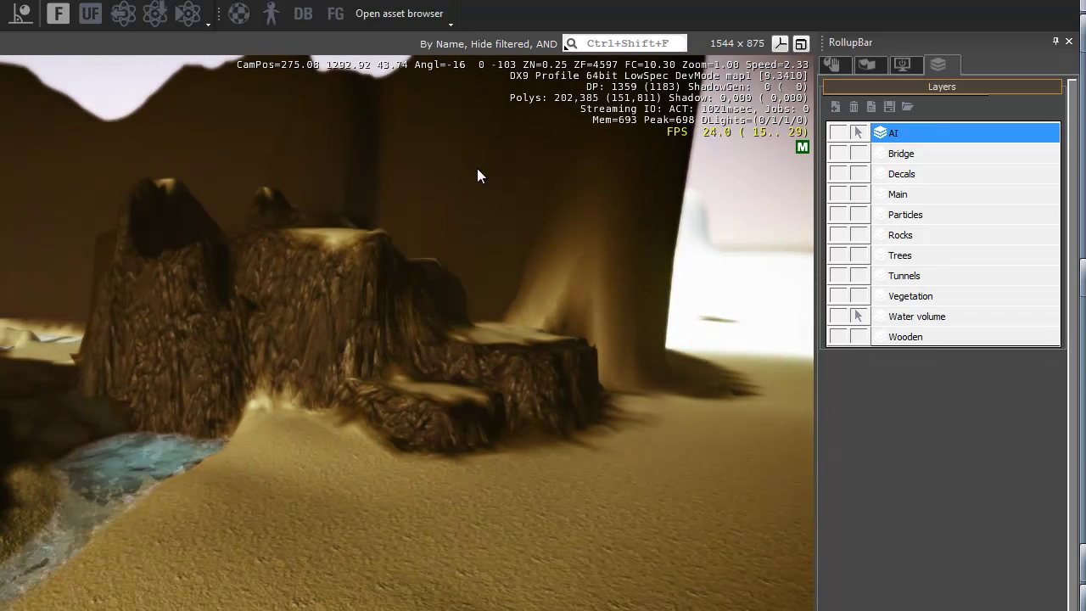
# Step: Switch the RollupBar to Terrain and open the Environment ocean settings
pyautogui.click(860, 59)
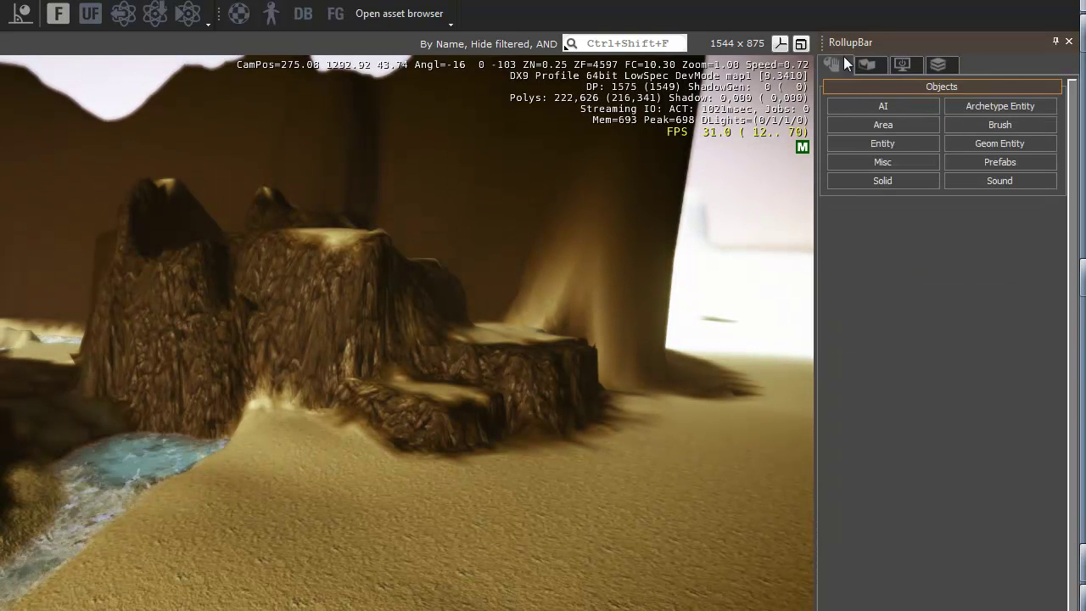
pyautogui.click(865, 63)
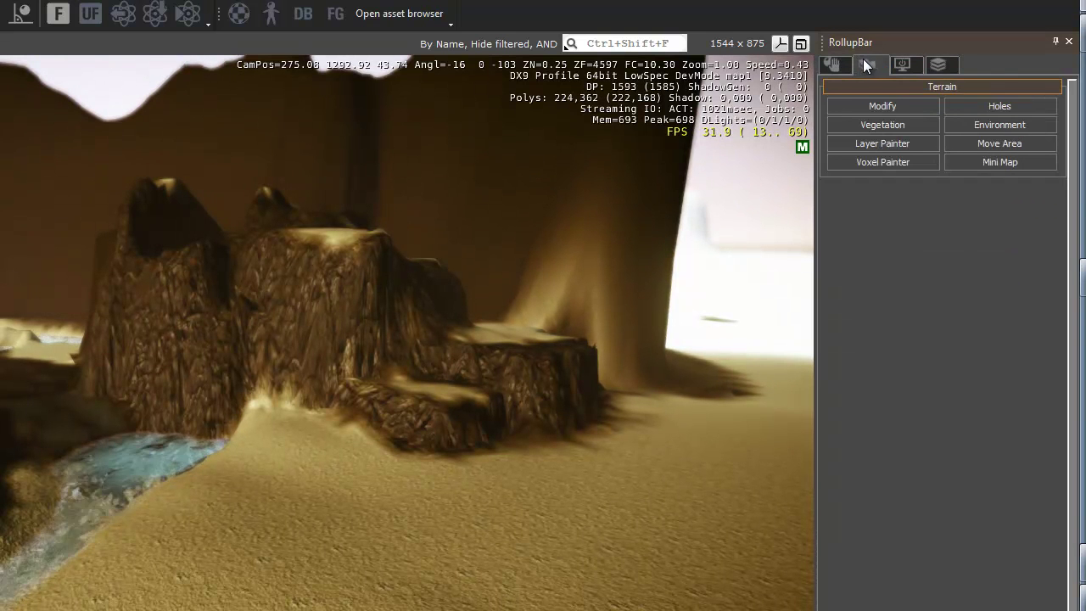
pyautogui.click(983, 128)
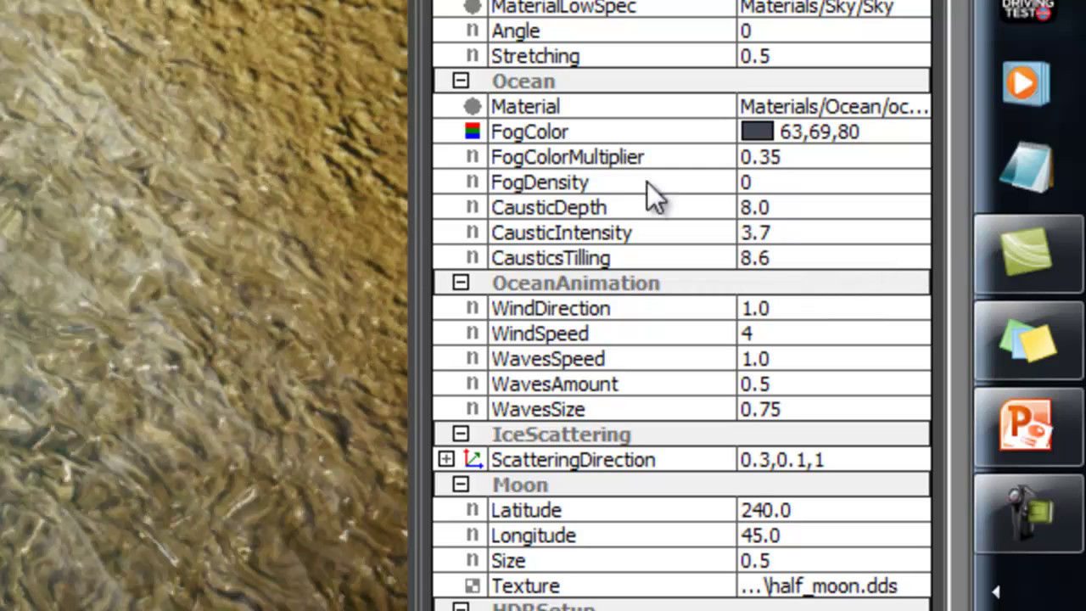
# Step: Raise ocean caustic intensity to about 70, then drop it back to 0
pyautogui.click(755, 232)
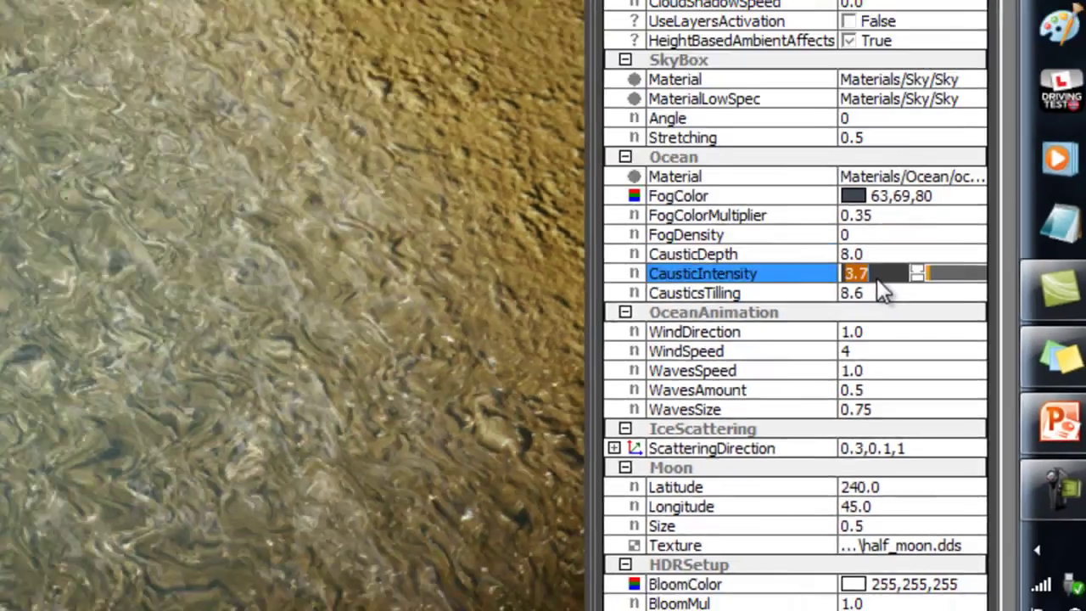
pyautogui.moveTo(882, 233); pyautogui.dragTo(1056, 332)
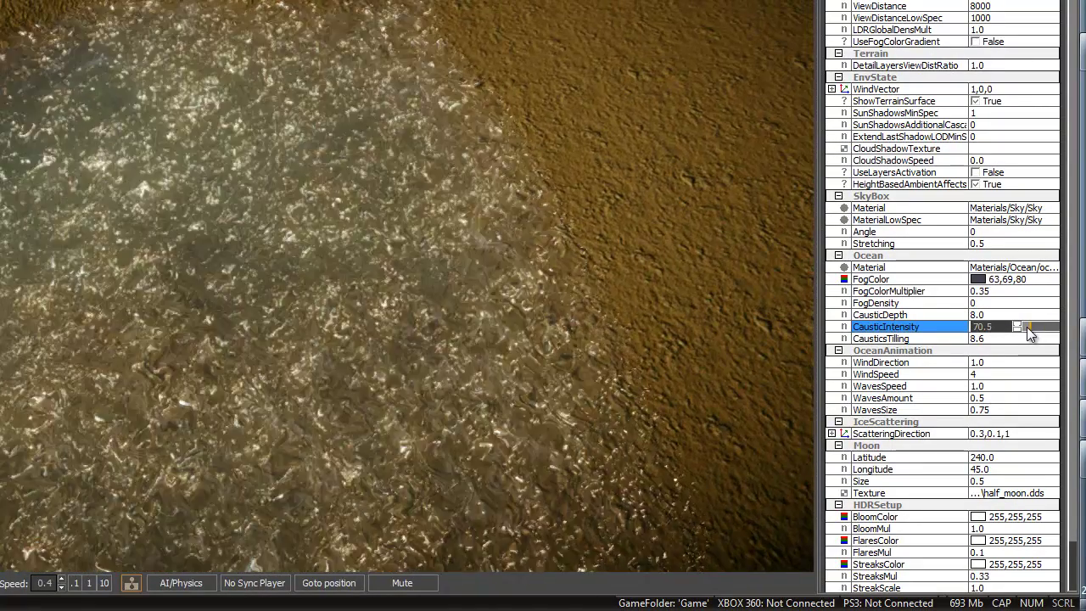
pyautogui.moveTo(1030, 332); pyautogui.dragTo(1023, 331)
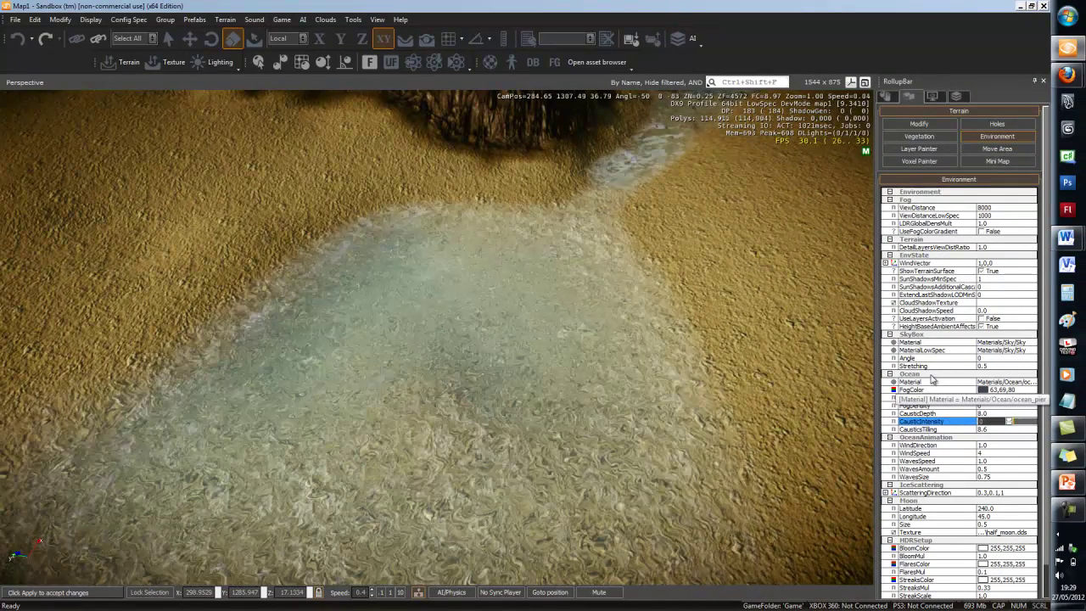
pyautogui.moveTo(609, 348)
pyautogui.mouseDown(button='right')
pyautogui.moveTo(579, 317)
pyautogui.moveTo(579, 332)
pyautogui.mouseUp(button='right')
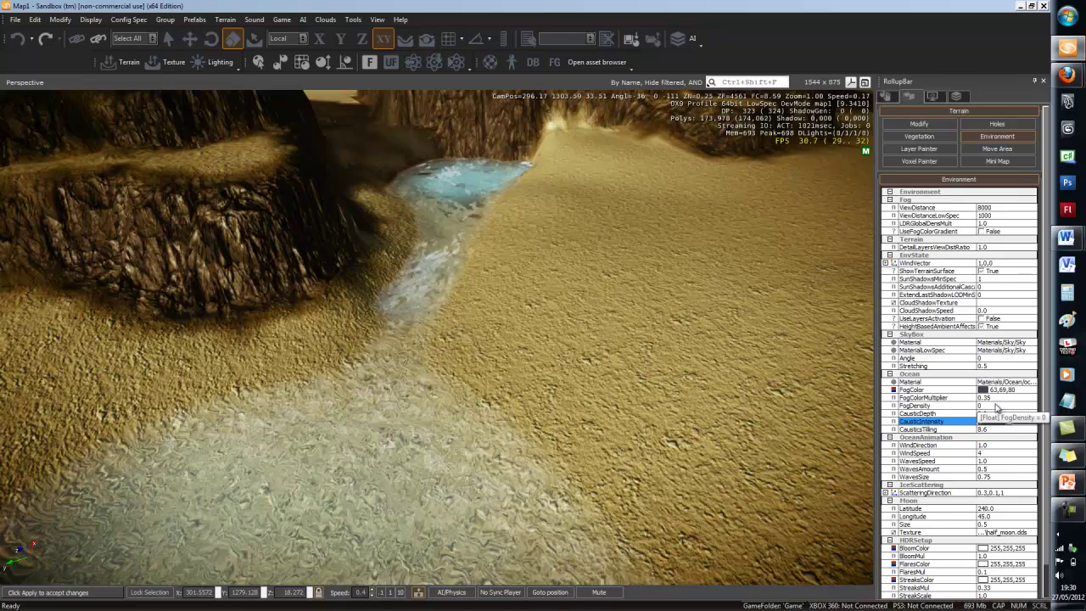
pyautogui.click(994, 421)
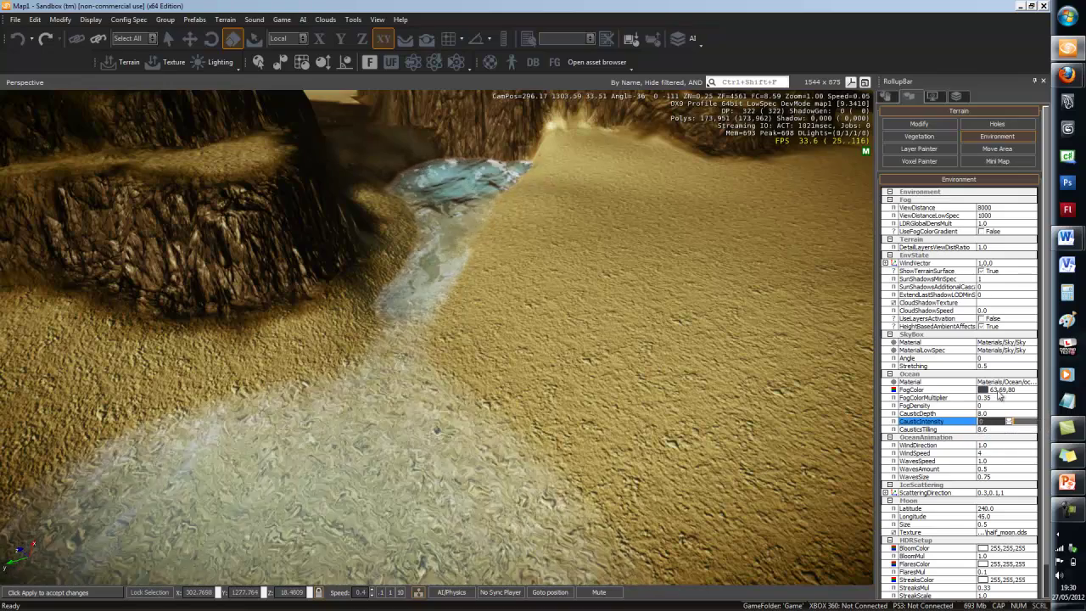
# Step: Open the Time Of Day editor with advanced properties, scrolled to the ocean fog entries
pyautogui.click(357, 19)
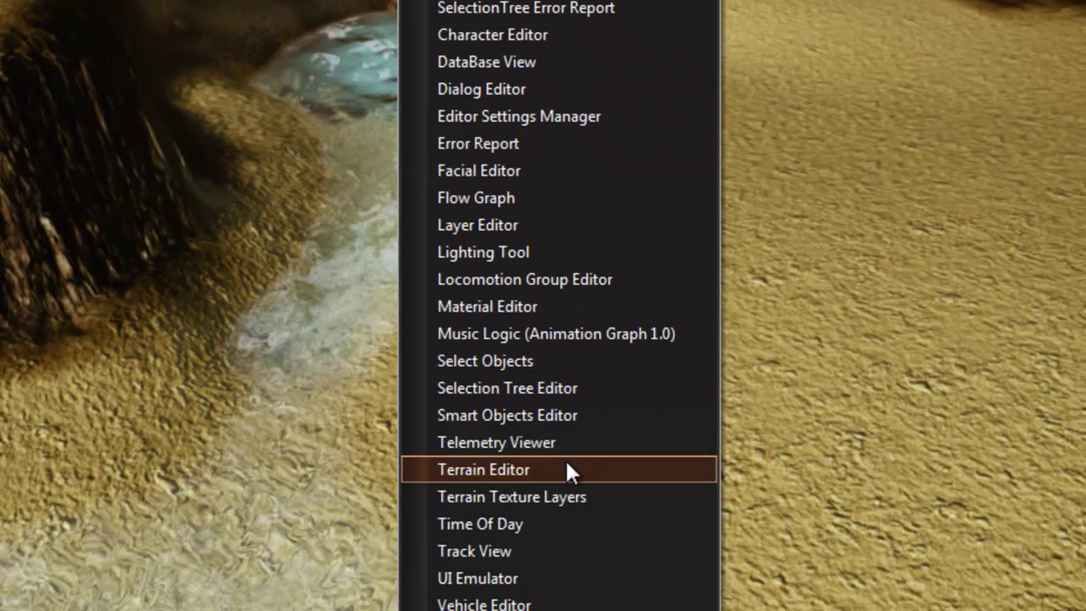
pyautogui.click(537, 524)
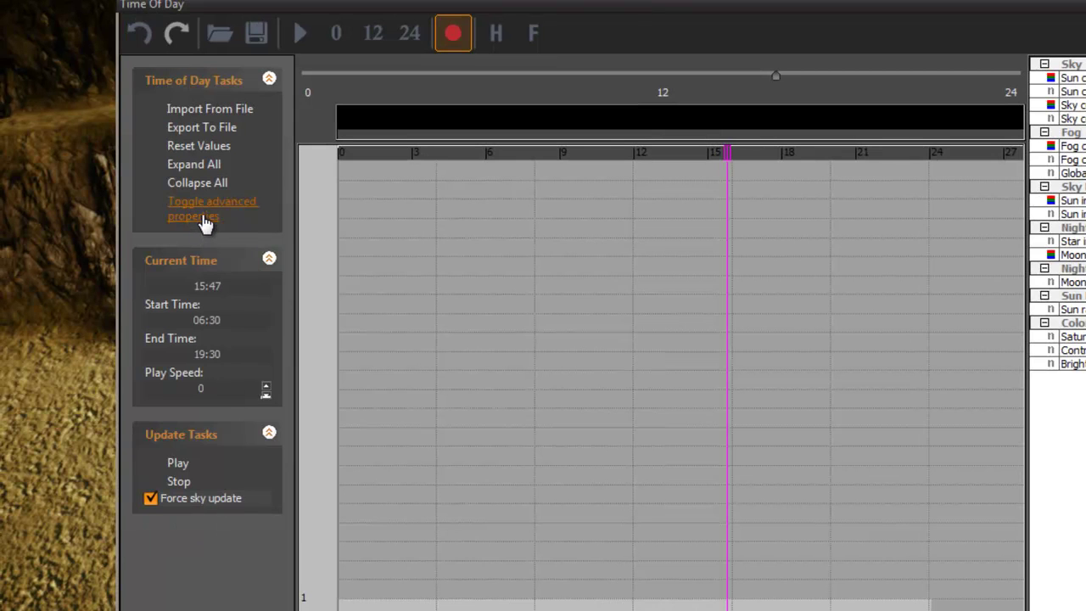
pyautogui.click(203, 222)
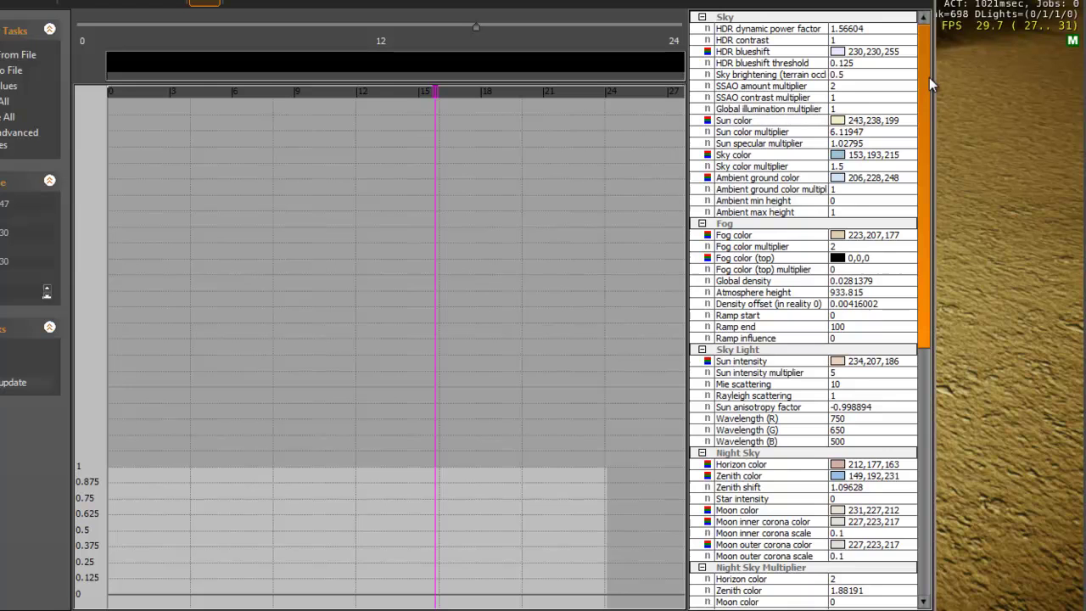
pyautogui.moveTo(929, 78); pyautogui.dragTo(929, 95)
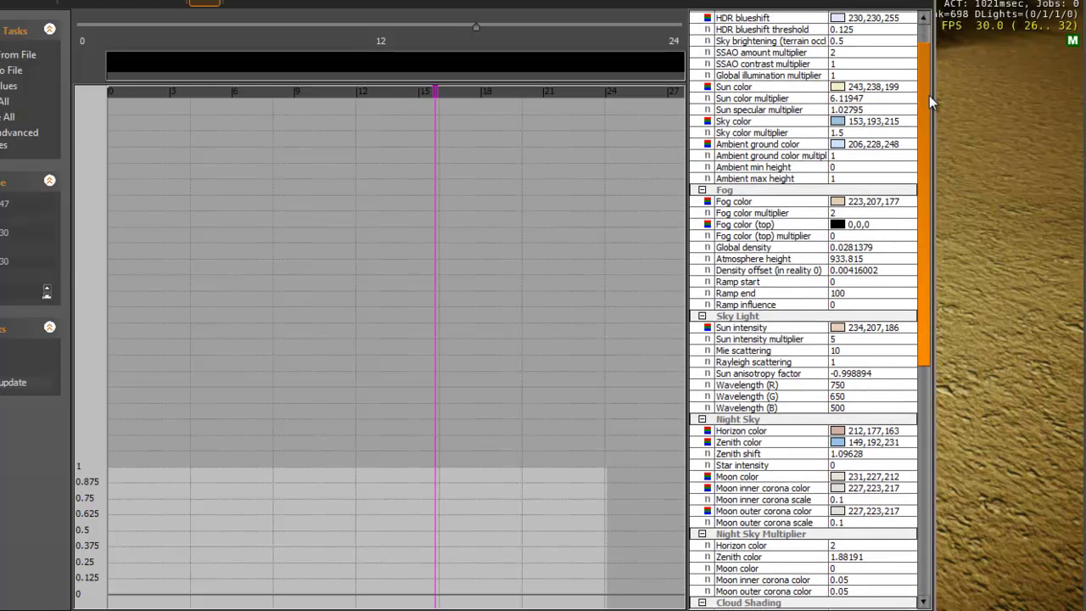
pyautogui.moveTo(928, 99)
pyautogui.mouseDown()
pyautogui.moveTo(945, 70)
pyautogui.moveTo(917, 331)
pyautogui.mouseUp()
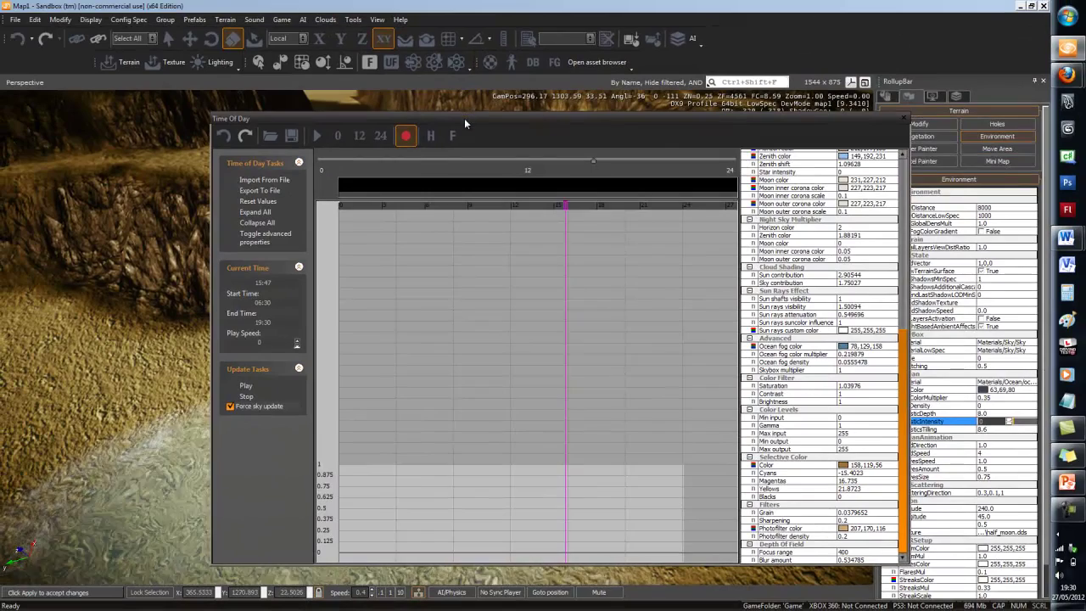
# Step: Dock the Time Of Day window into the side panel and dismiss the update popup
pyautogui.doubleClick(464, 117)
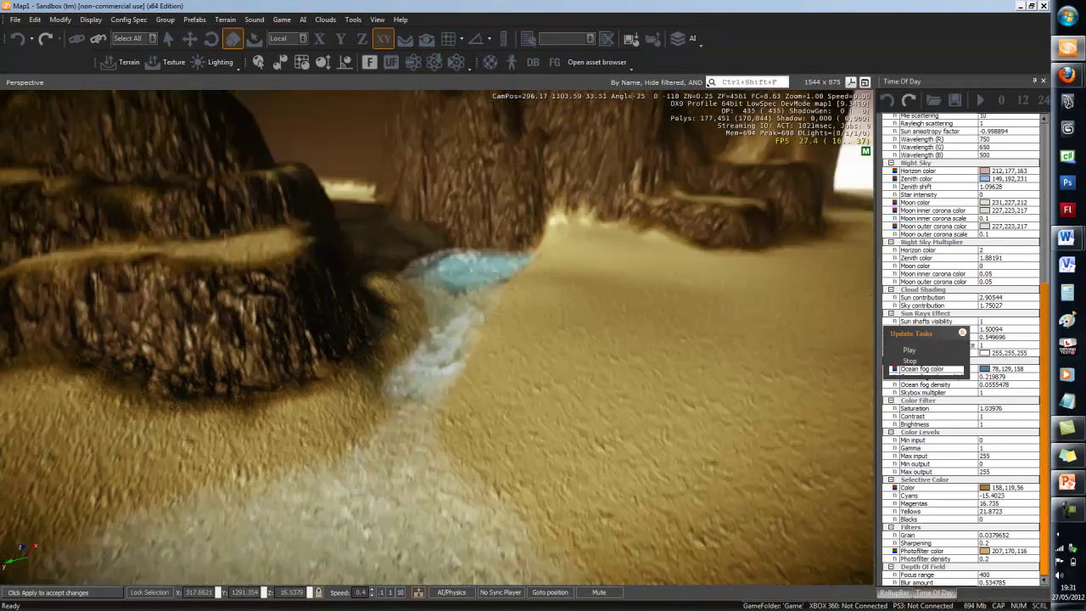
pyautogui.moveTo(563, 378); pyautogui.dragTo(637, 402, button='right')
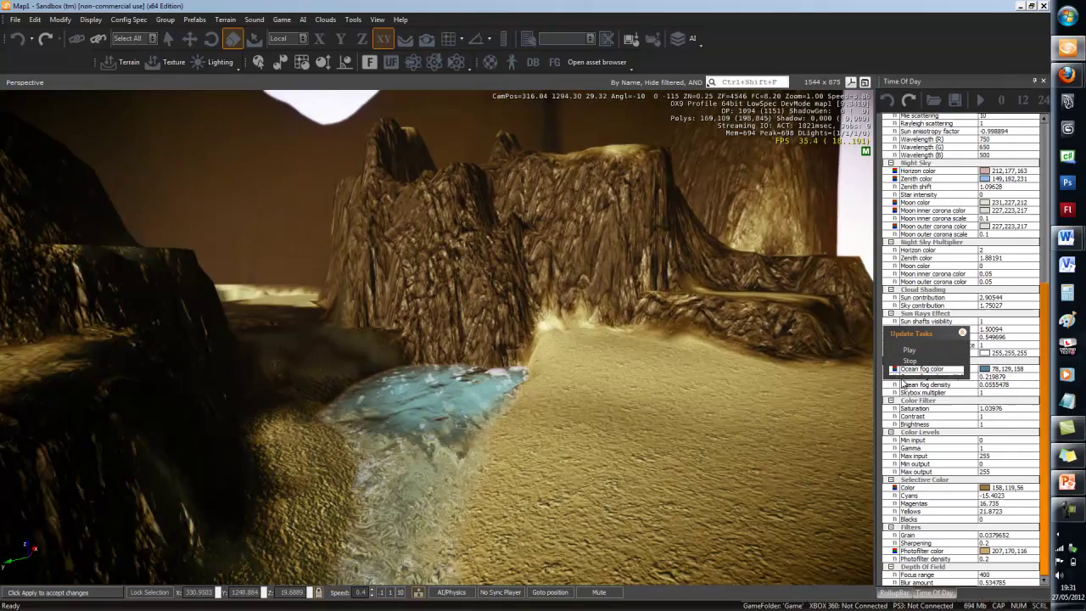
pyautogui.click(914, 415)
pyautogui.moveTo(628, 399)
pyautogui.mouseDown(button='right')
pyautogui.moveTo(607, 411)
pyautogui.moveTo(623, 421)
pyautogui.mouseUp(button='right')
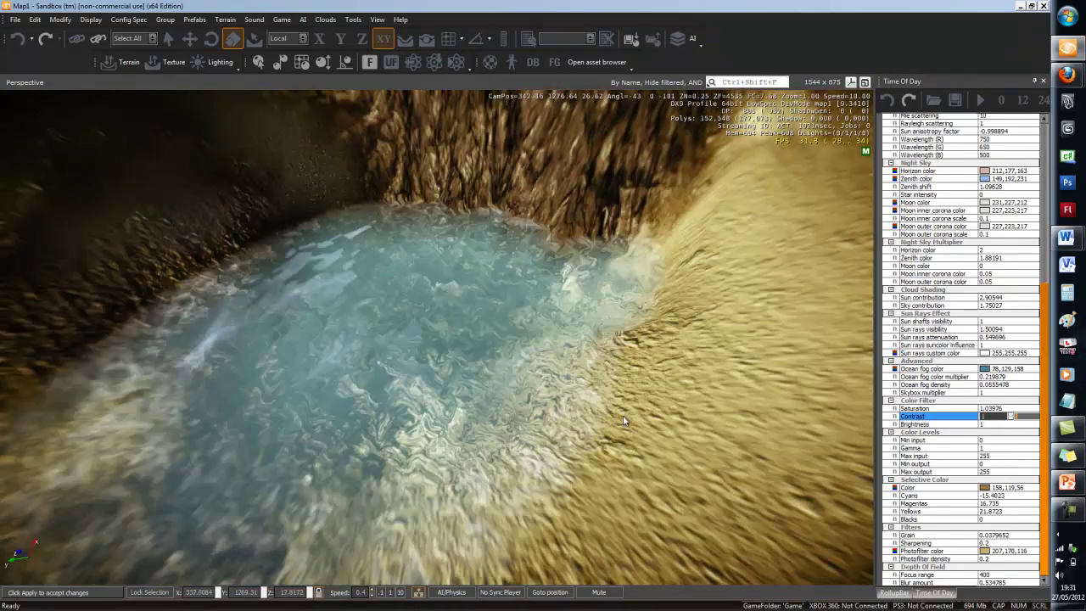
pyautogui.scroll(-2, 623, 420)
# Step: Try a red tone as the ocean fog colour
pyautogui.click(1009, 369)
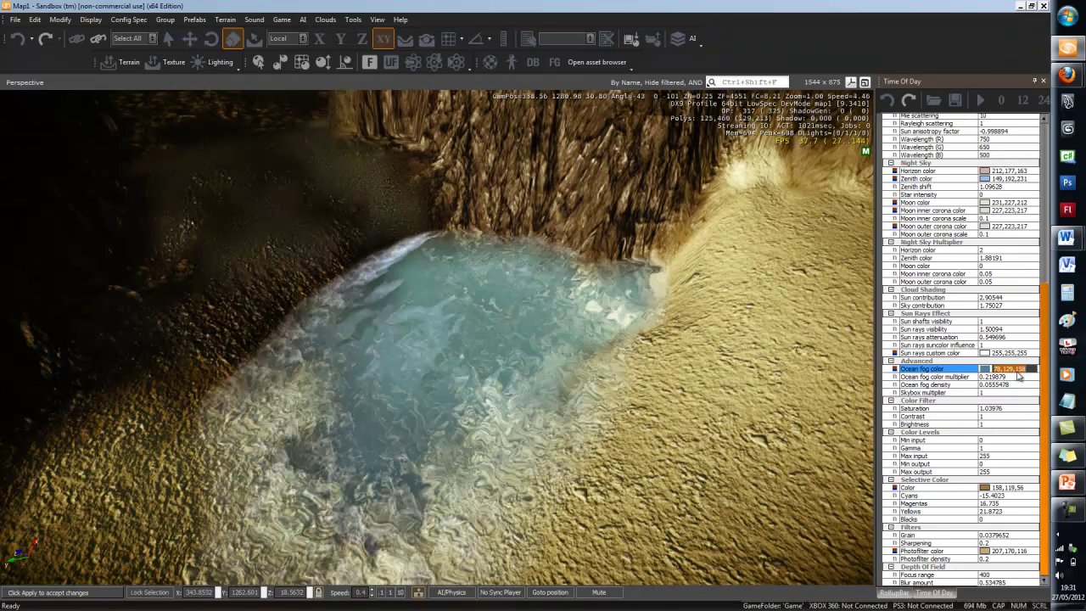
pyautogui.click(1028, 369)
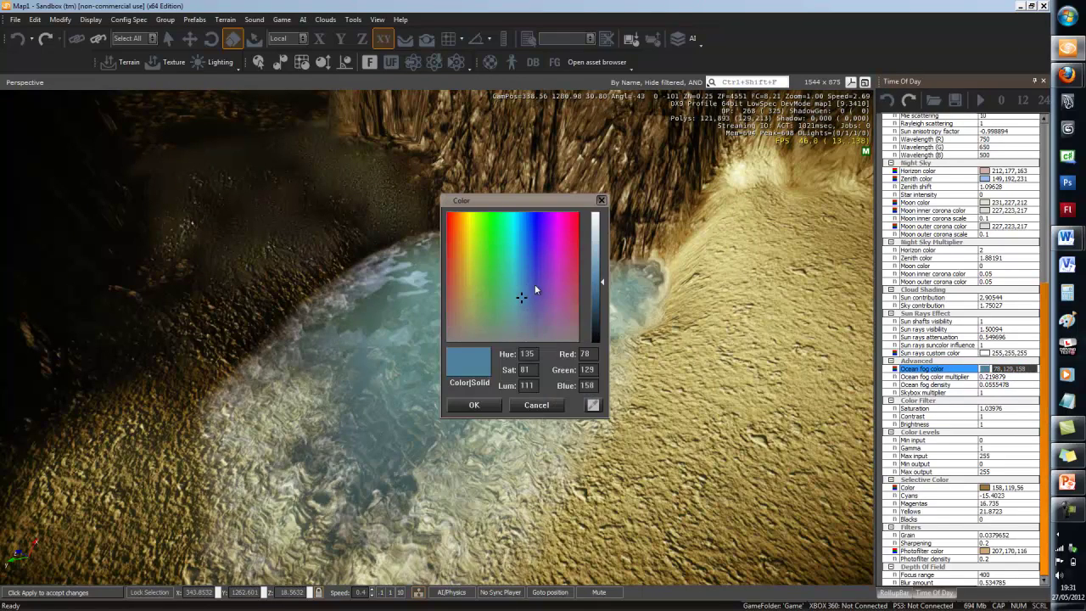
pyautogui.moveTo(527, 273)
pyautogui.mouseDown()
pyautogui.moveTo(522, 258)
pyautogui.moveTo(478, 273)
pyautogui.moveTo(488, 310)
pyautogui.moveTo(463, 324)
pyautogui.moveTo(452, 253)
pyautogui.moveTo(573, 281)
pyautogui.moveTo(578, 228)
pyautogui.moveTo(551, 272)
pyautogui.mouseUp()
pyautogui.moveTo(447, 293)
pyautogui.mouseDown()
pyautogui.moveTo(453, 310)
pyautogui.moveTo(448, 280)
pyautogui.mouseUp()
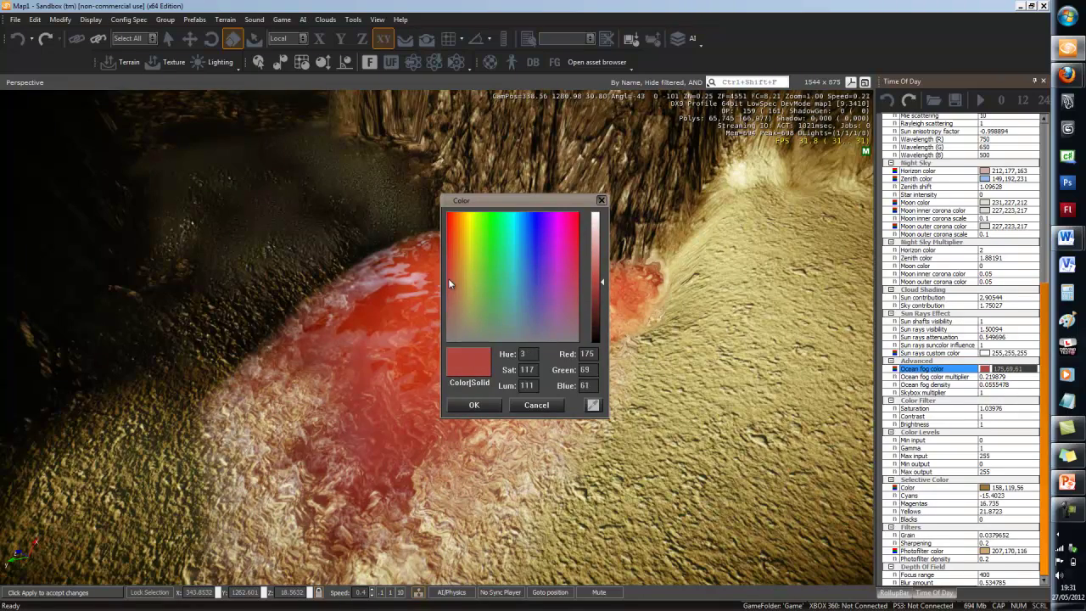
pyautogui.click(473, 405)
# Step: Change the ocean fog colour to a desaturated grey-green, 112,126,108
pyautogui.scroll(3, 429, 412)
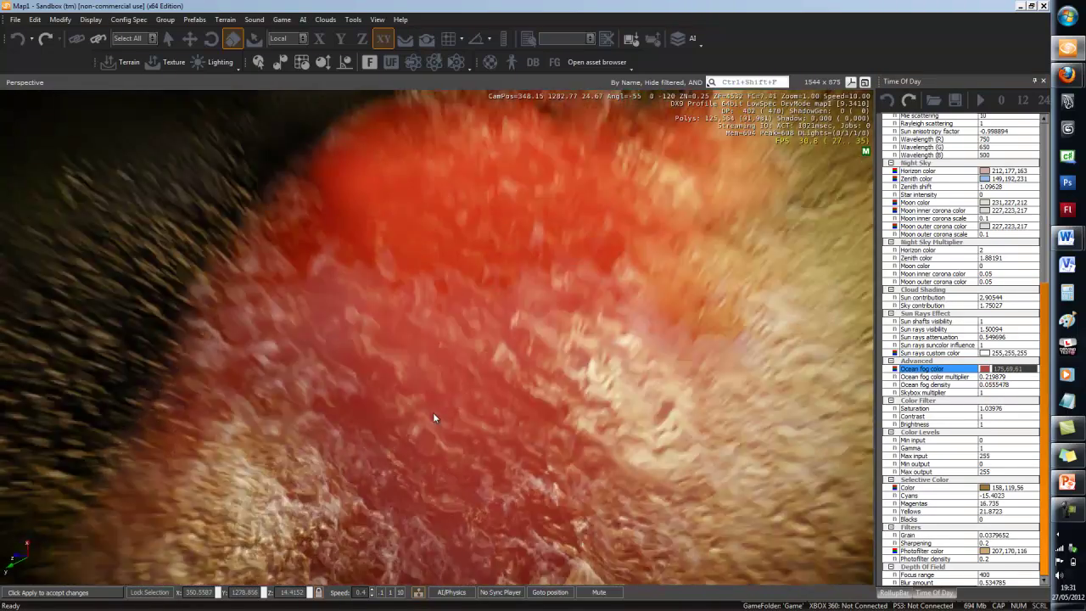
pyautogui.scroll(-5, 430, 406)
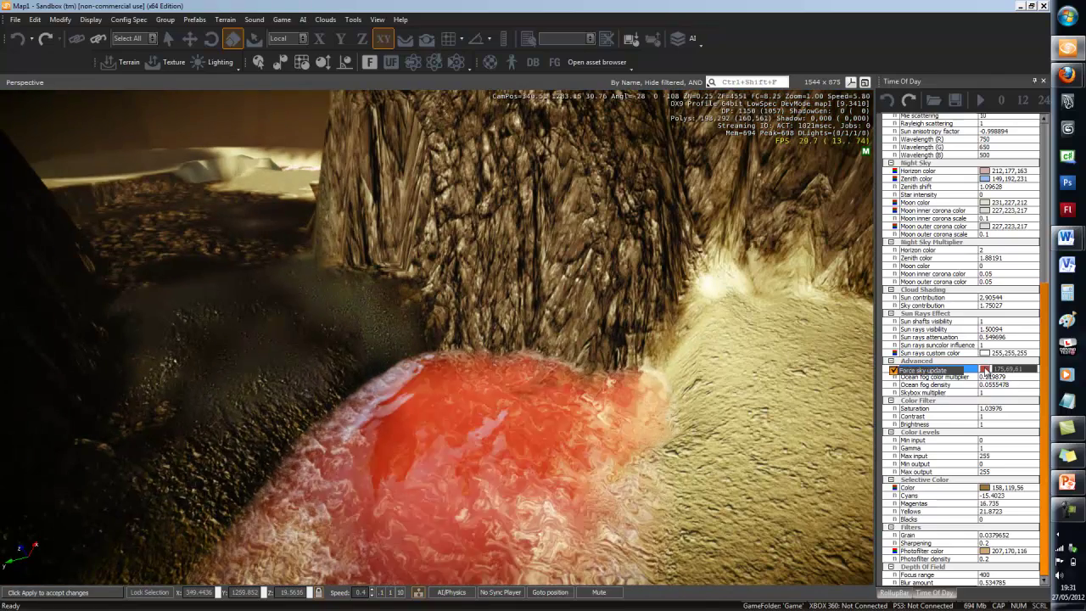
pyautogui.doubleClick(899, 369)
pyautogui.moveTo(546, 297); pyautogui.dragTo(538, 239)
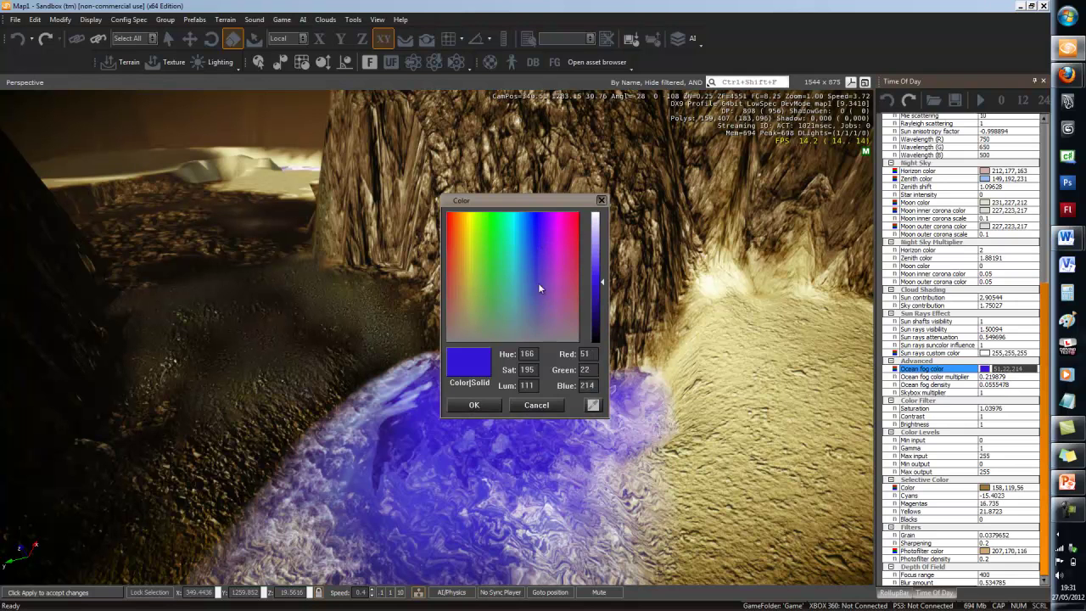
pyautogui.moveTo(536, 331)
pyautogui.mouseDown()
pyautogui.moveTo(532, 319)
pyautogui.moveTo(488, 330)
pyautogui.mouseUp()
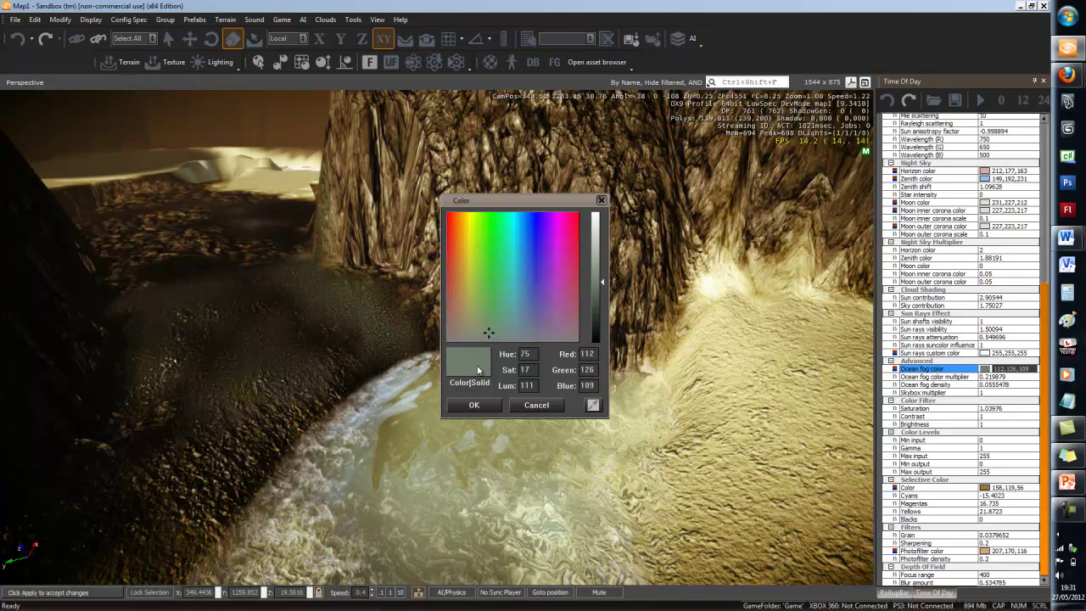
# Step: Confirm the grey-green fog colour and set ocean fog density to 1
pyautogui.click(487, 406)
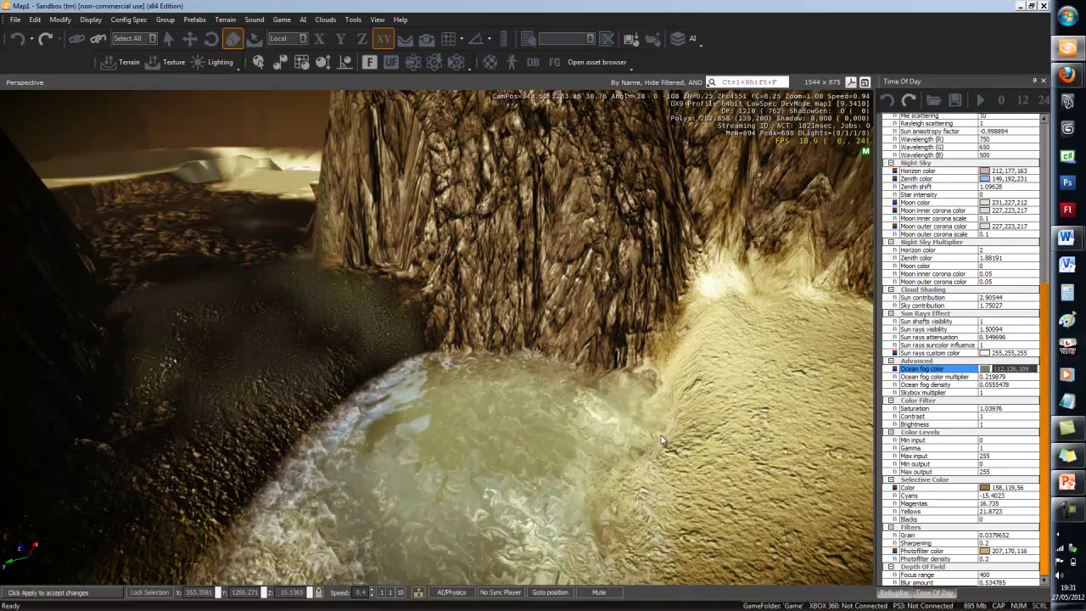
pyautogui.click(994, 384)
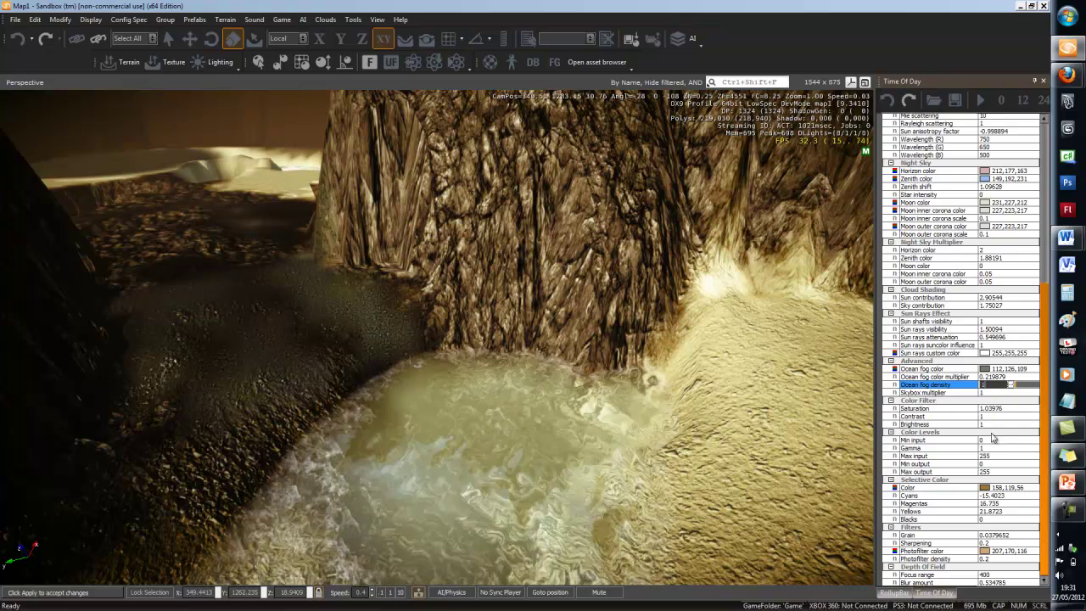
pyautogui.write('1')
pyautogui.press('Return')
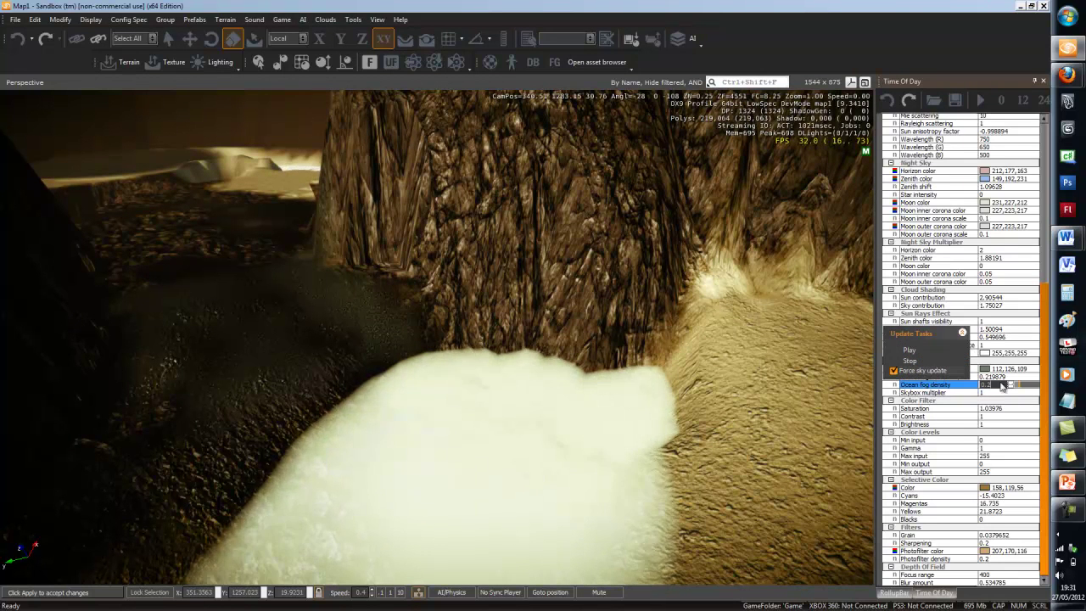
# Step: Lower the ocean fog density to about 0.133
pyautogui.click(1025, 388)
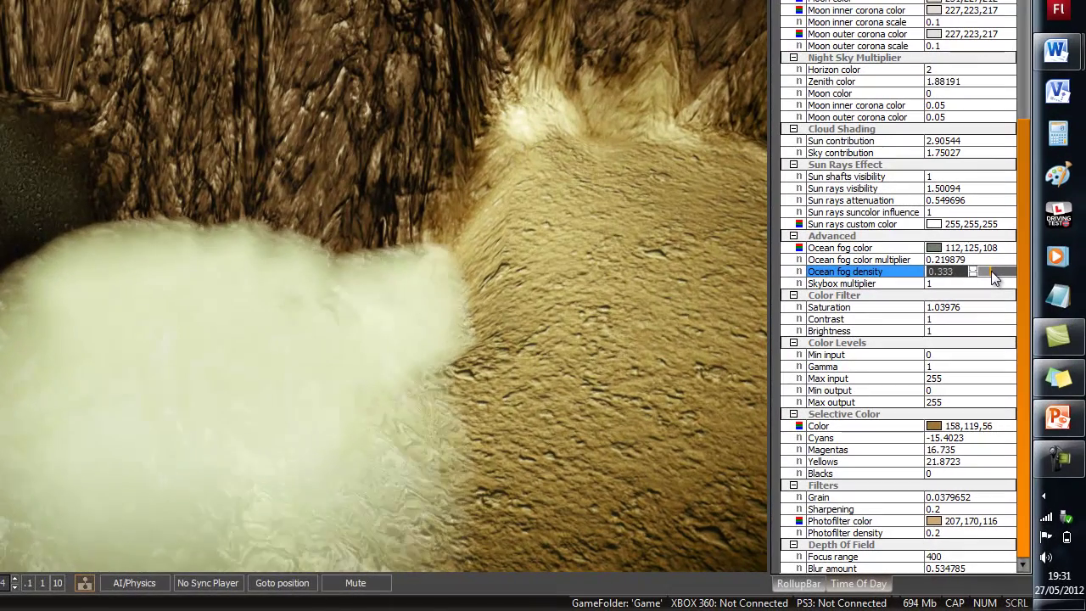
pyautogui.click(990, 270)
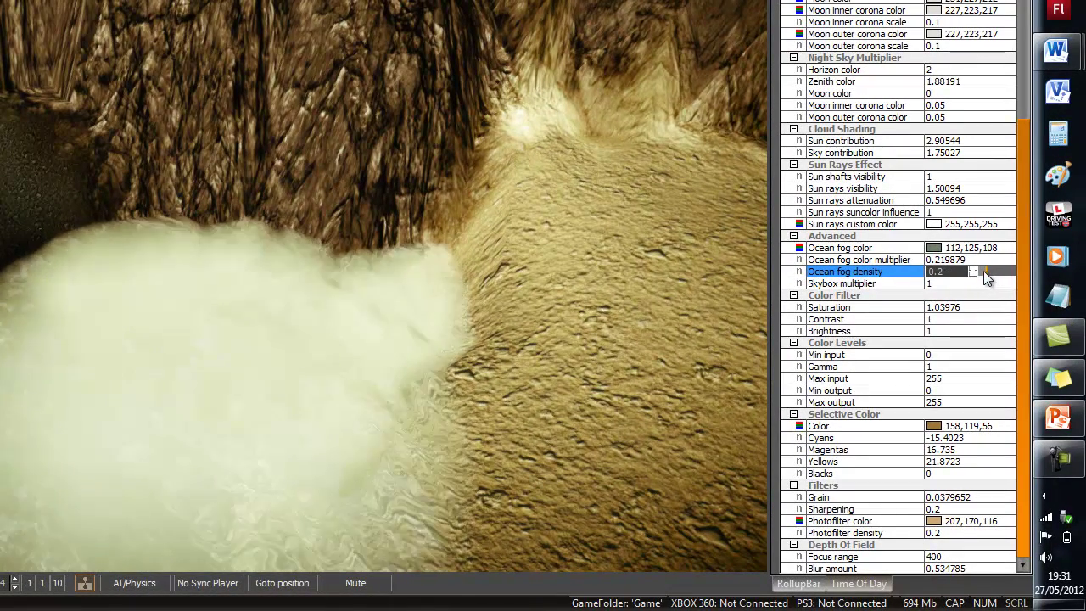
pyautogui.moveTo(986, 270); pyautogui.dragTo(1007, 273)
pyautogui.write('0.133')
# Step: Darken the ocean fog colour to 36,42,35
pyautogui.click(975, 262)
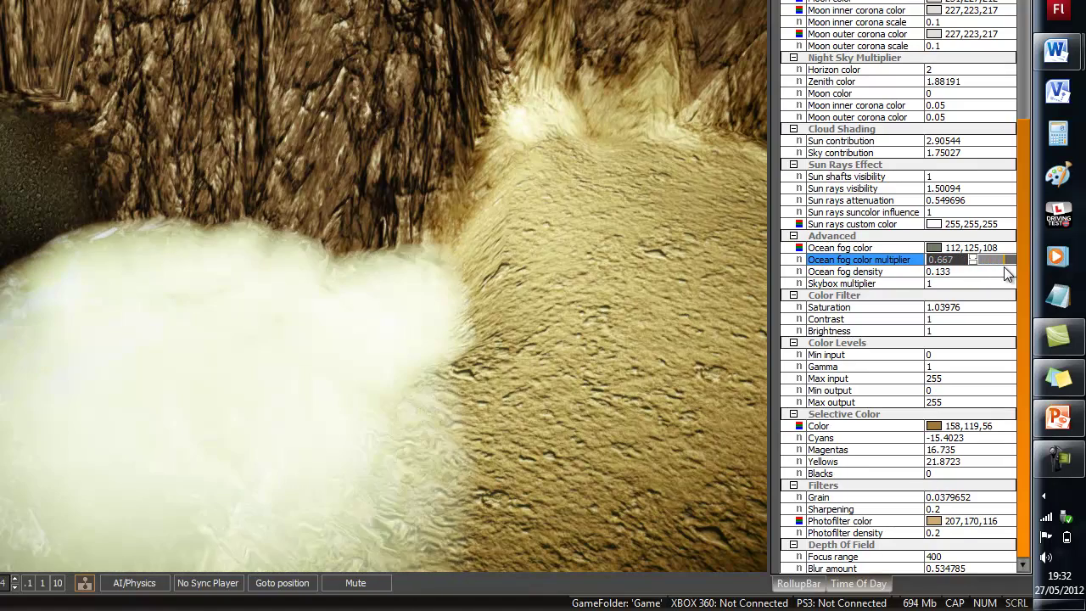
pyautogui.click(934, 248)
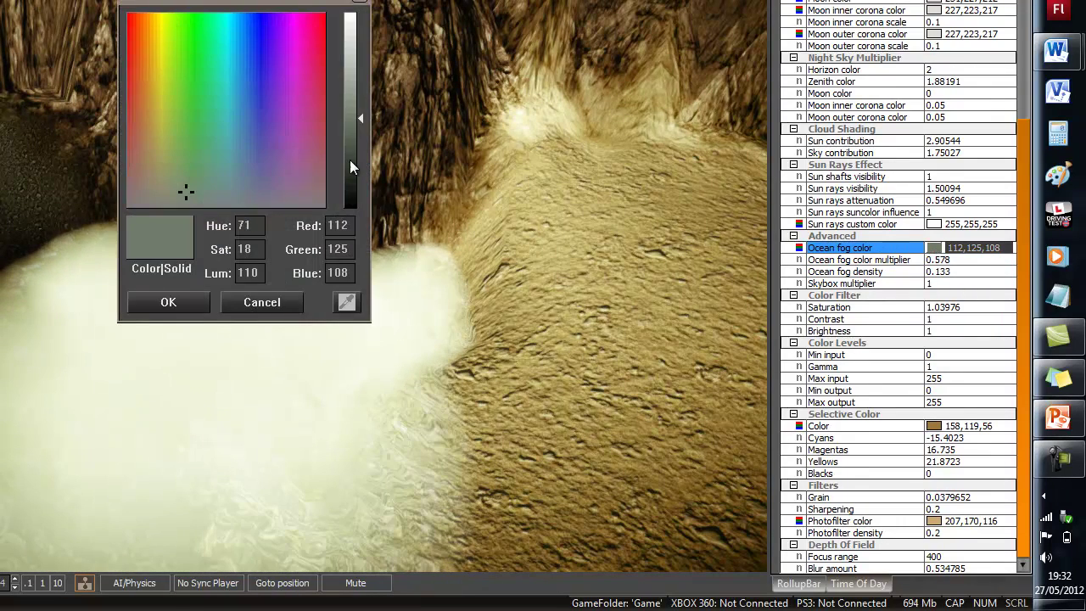
pyautogui.moveTo(350, 160); pyautogui.dragTo(360, 177)
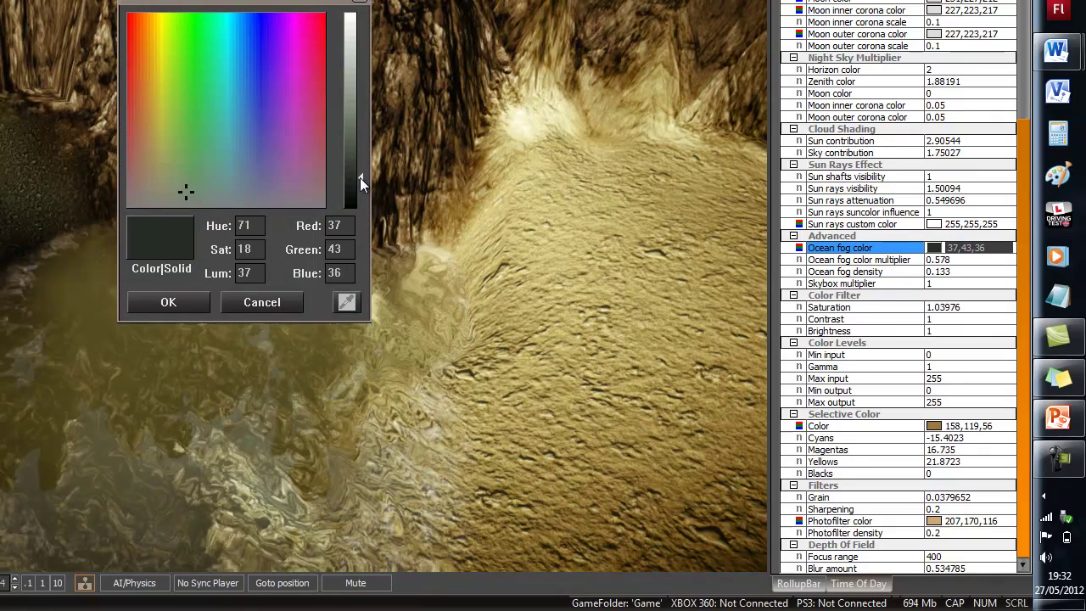
pyautogui.click(168, 302)
# Step: Set the ocean fog colour multiplier to 1 and fog density to 0.2
pyautogui.click(950, 259)
pyautogui.moveTo(956, 269); pyautogui.dragTo(1024, 266)
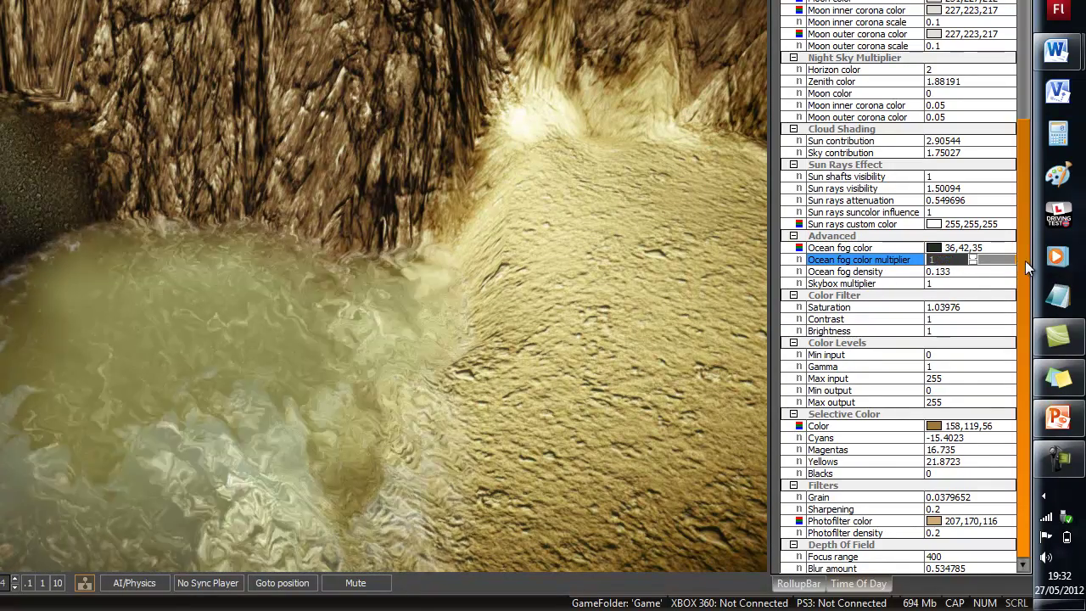
pyautogui.click(950, 272)
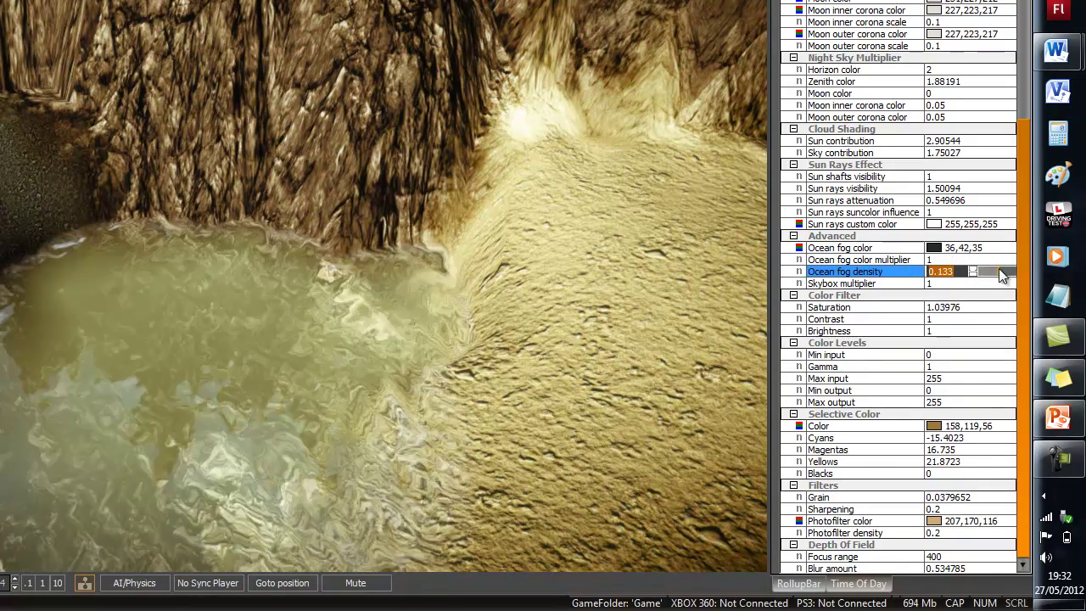
pyautogui.moveTo(975, 272)
pyautogui.mouseDown()
pyautogui.moveTo(1002, 270)
pyautogui.moveTo(986, 272)
pyautogui.mouseUp()
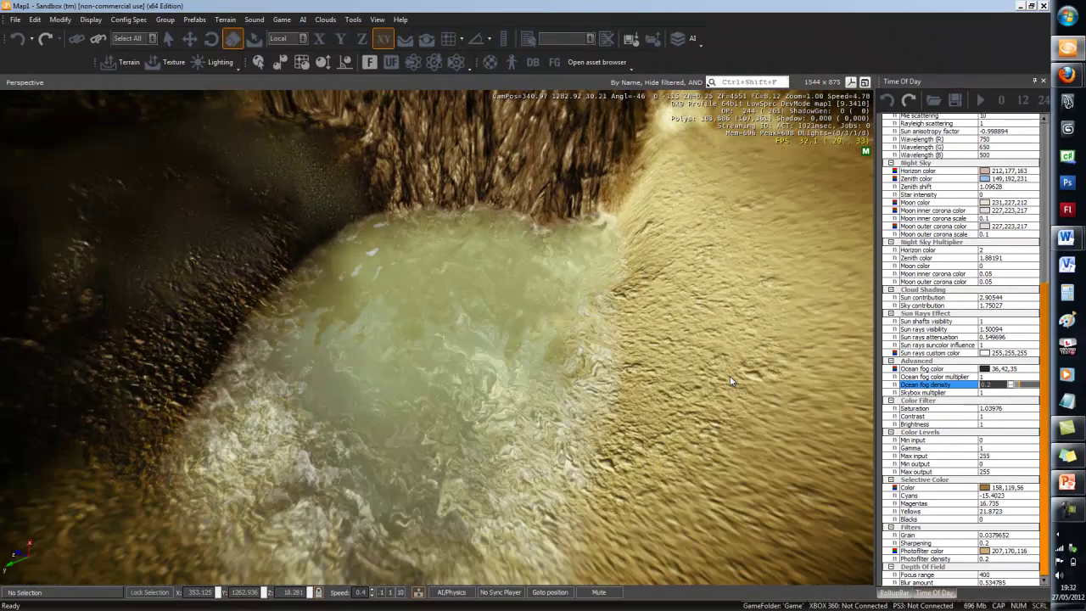
# Step: Darken the ocean fog colour to a near-black green, 18,21,17
pyautogui.moveTo(731, 381); pyautogui.dragTo(730, 374, button='right')
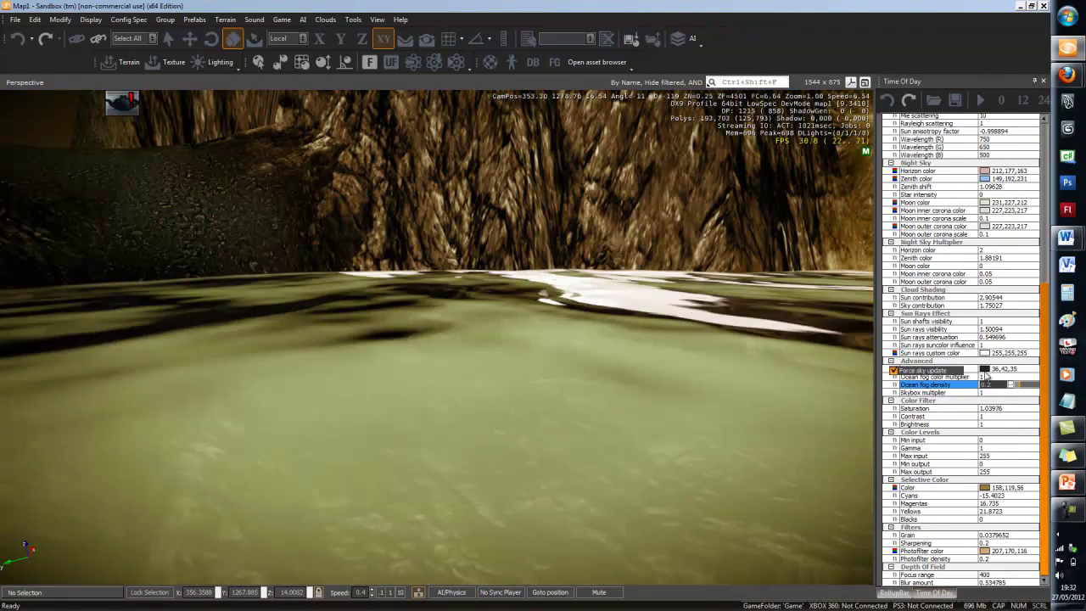
pyautogui.click(997, 369)
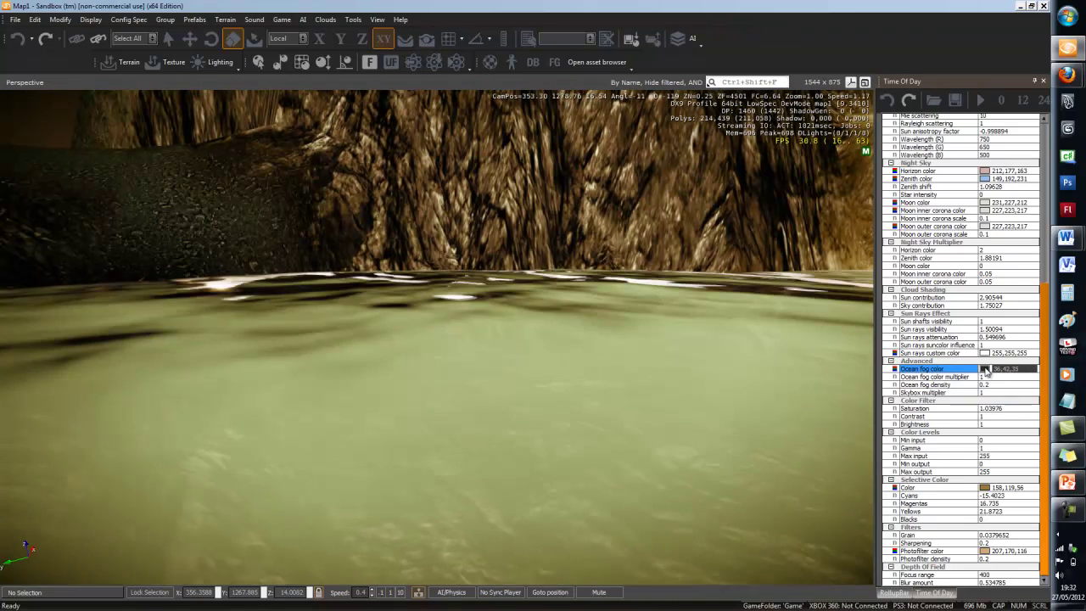
pyautogui.click(984, 369)
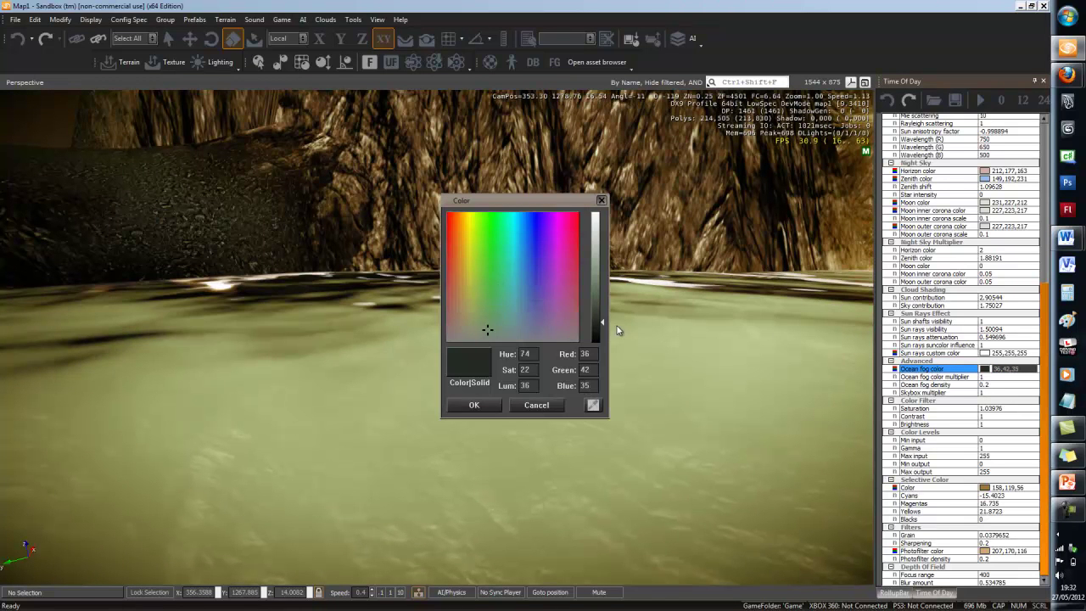
pyautogui.click(603, 332)
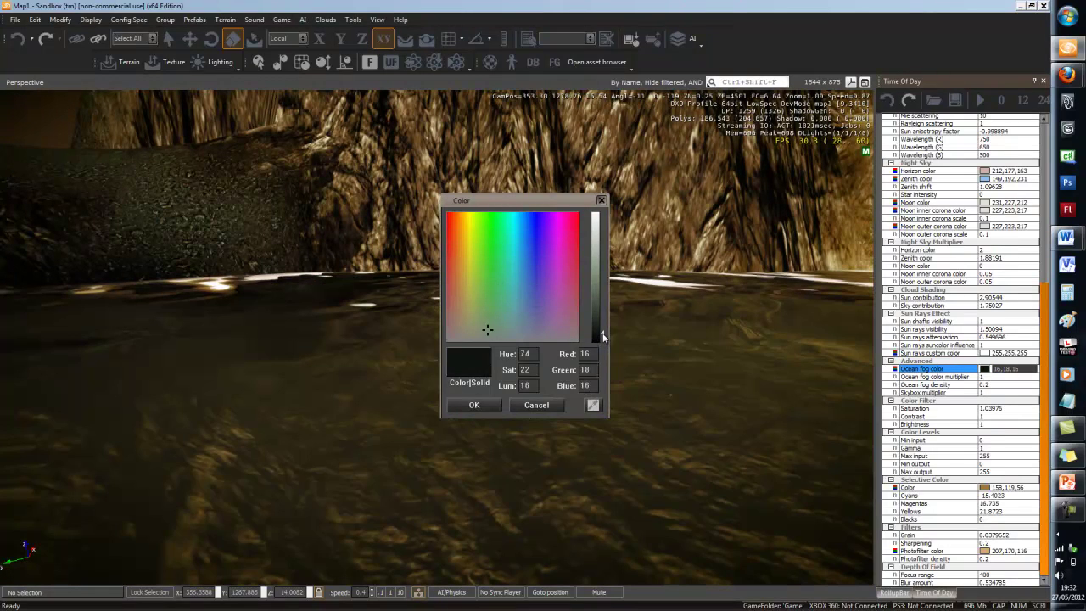
pyautogui.moveTo(603, 337); pyautogui.dragTo(603, 335)
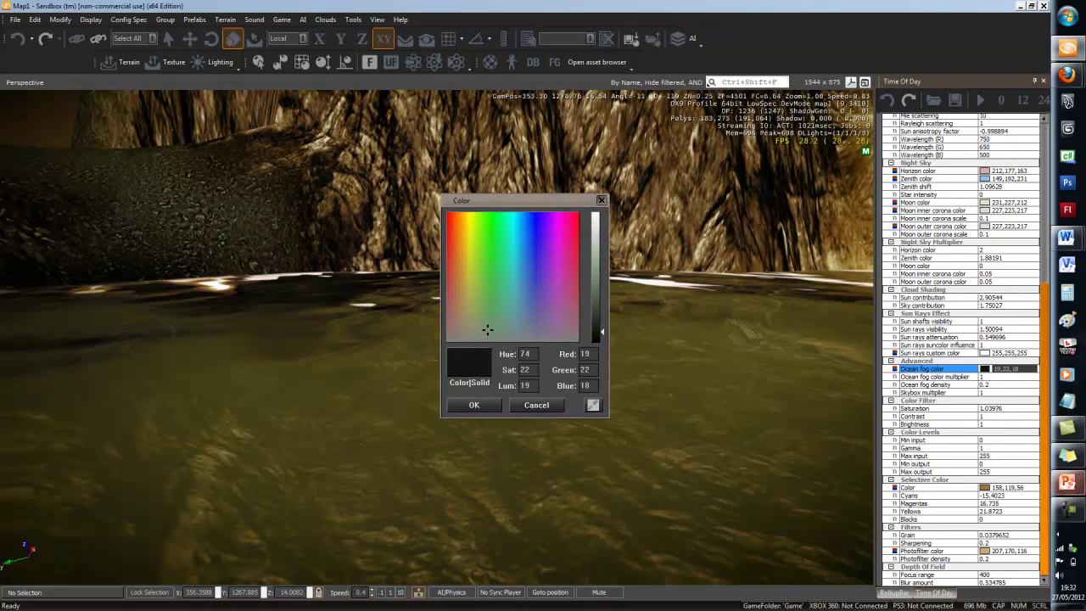
pyautogui.click(475, 405)
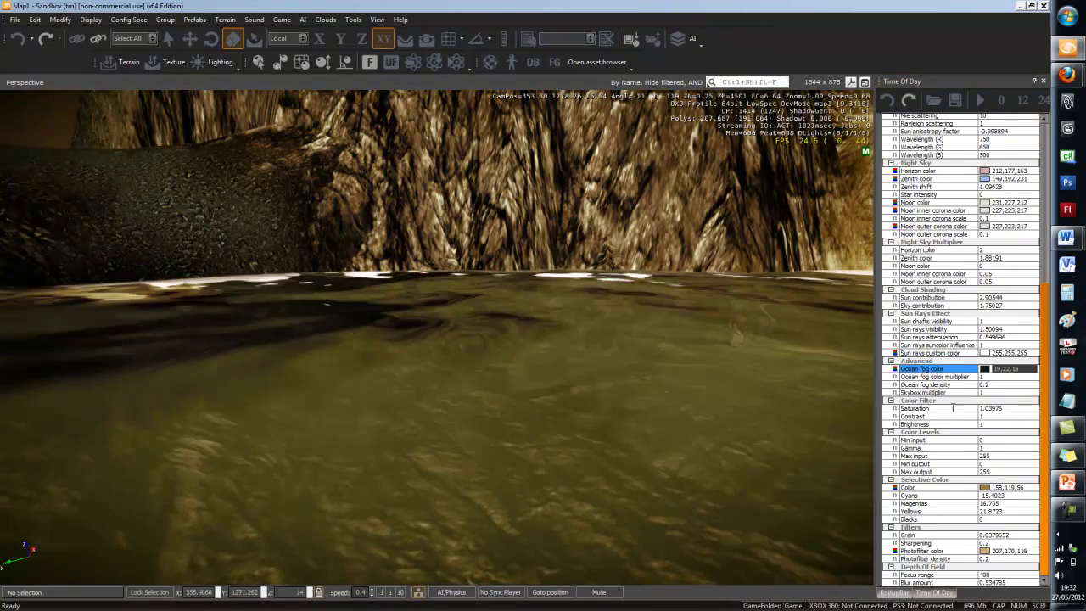
# Step: Lower the ocean fog colour multiplier to 0.776 and fly the camera over the water
pyautogui.click(1018, 377)
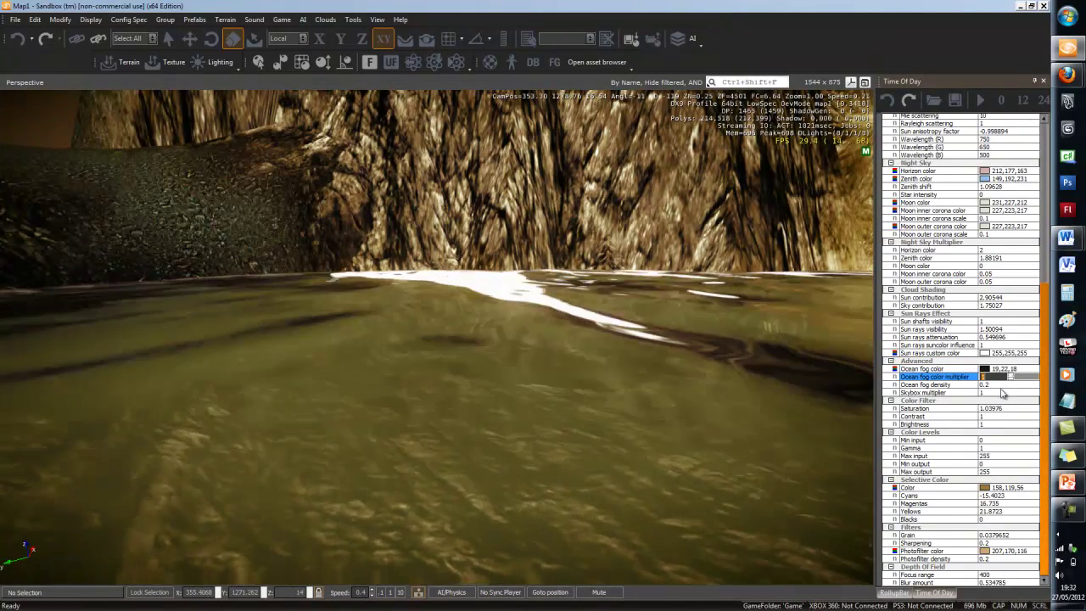
pyautogui.moveTo(1021, 384); pyautogui.dragTo(1026, 381)
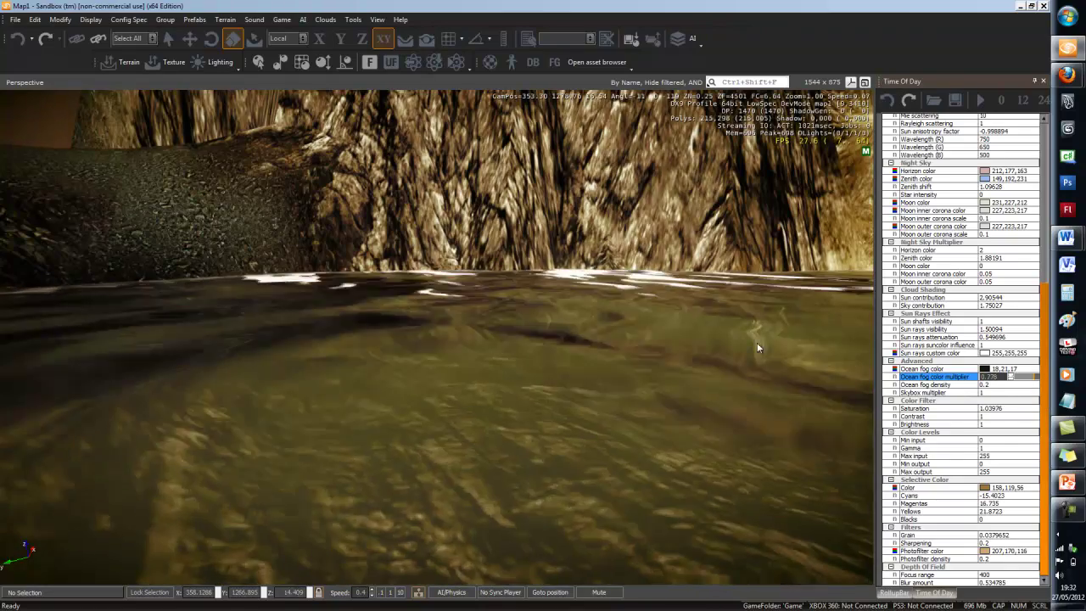
pyautogui.moveTo(759, 349)
pyautogui.mouseDown(button='right')
pyautogui.moveTo(739, 343)
pyautogui.moveTo(777, 351)
pyautogui.moveTo(739, 340)
pyautogui.mouseUp(button='right')
pyautogui.press('w')
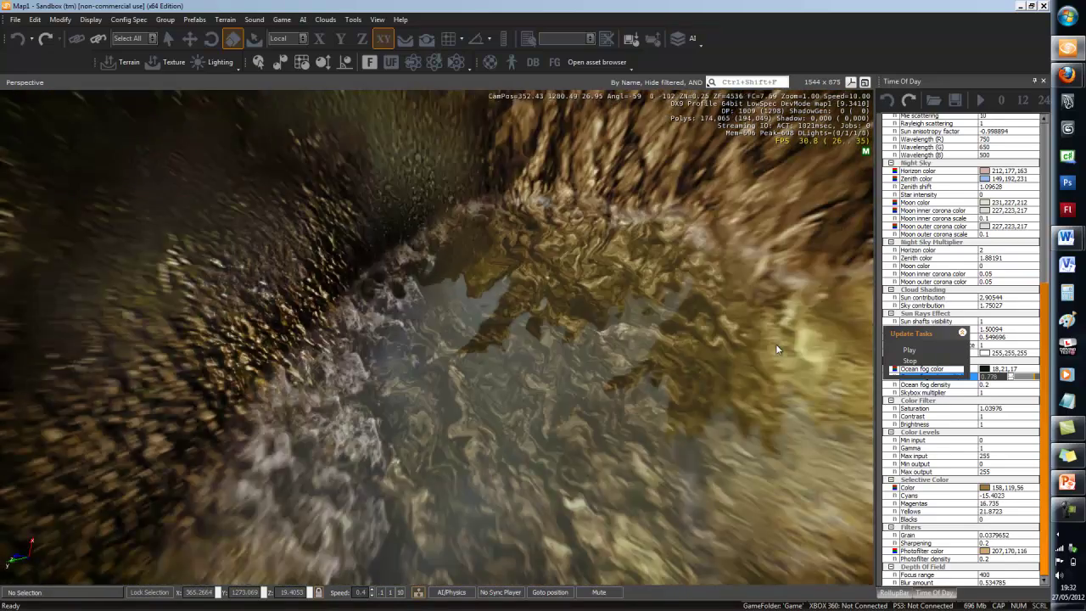